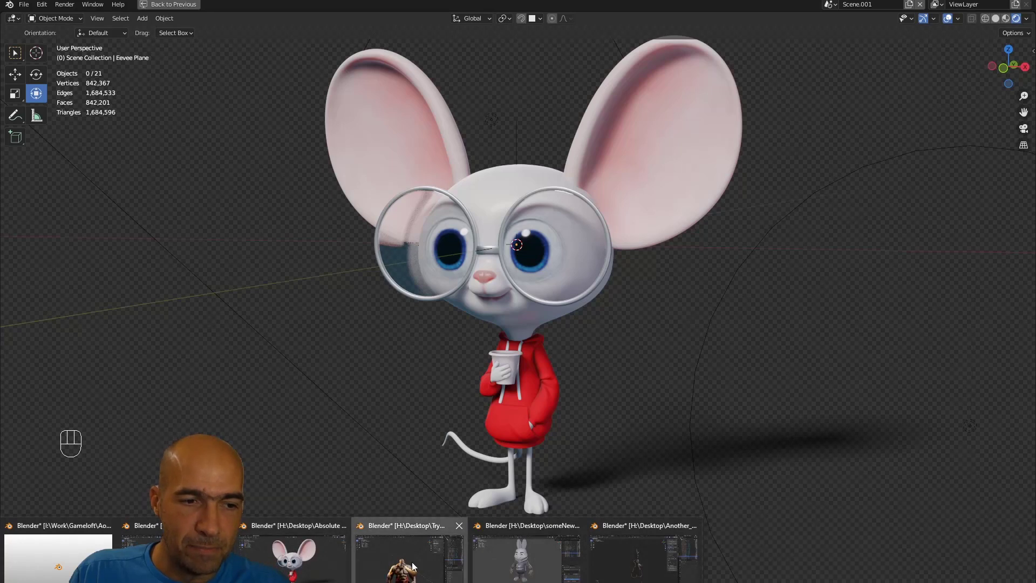
Switch to the warrior file's Blender window and orbit around the bearded warrior.
{"action": "left_click", "coordinate": [388, 553]}
{"action": "middle_click_drag", "start_coordinate": [648, 362], "coordinate": [529, 169]}
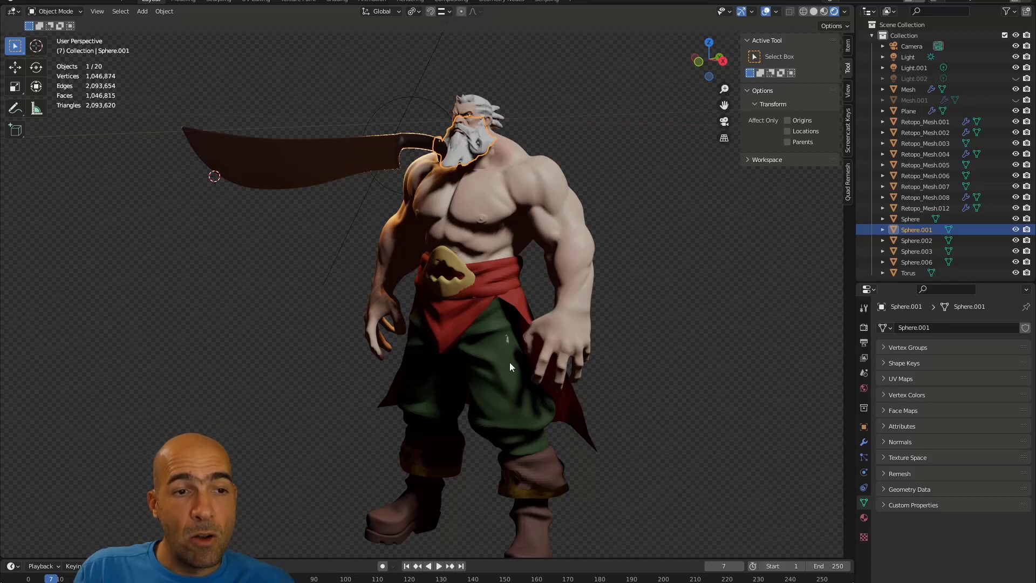
Select the warrior's trousers, boot cuffs, boots, belt piece and large curved blade in turn.
{"action": "left_click", "coordinate": [507, 405]}
{"action": "left_click", "coordinate": [534, 489]}
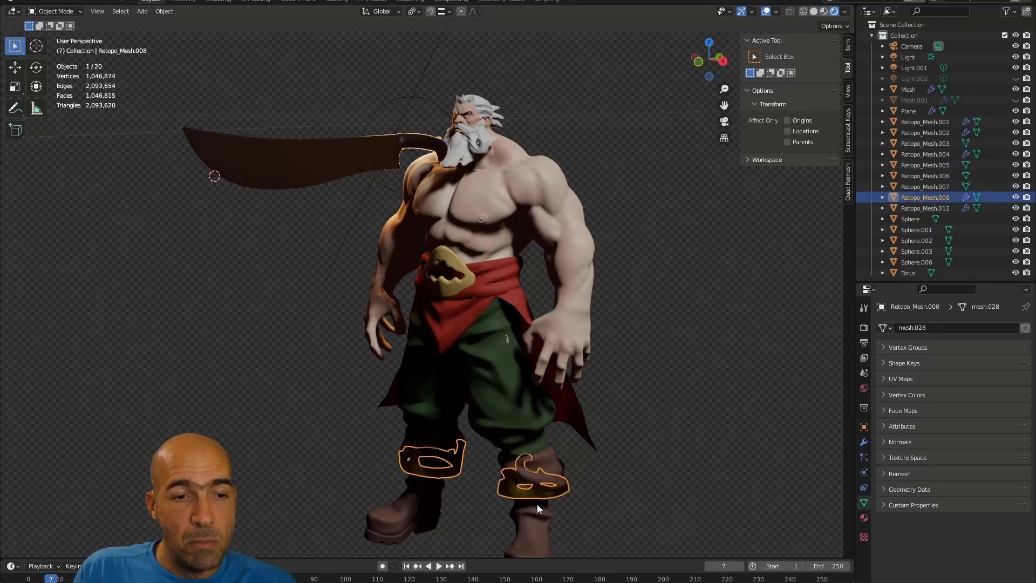
{"action": "left_click", "coordinate": [535, 511]}
{"action": "left_click", "coordinate": [584, 412]}
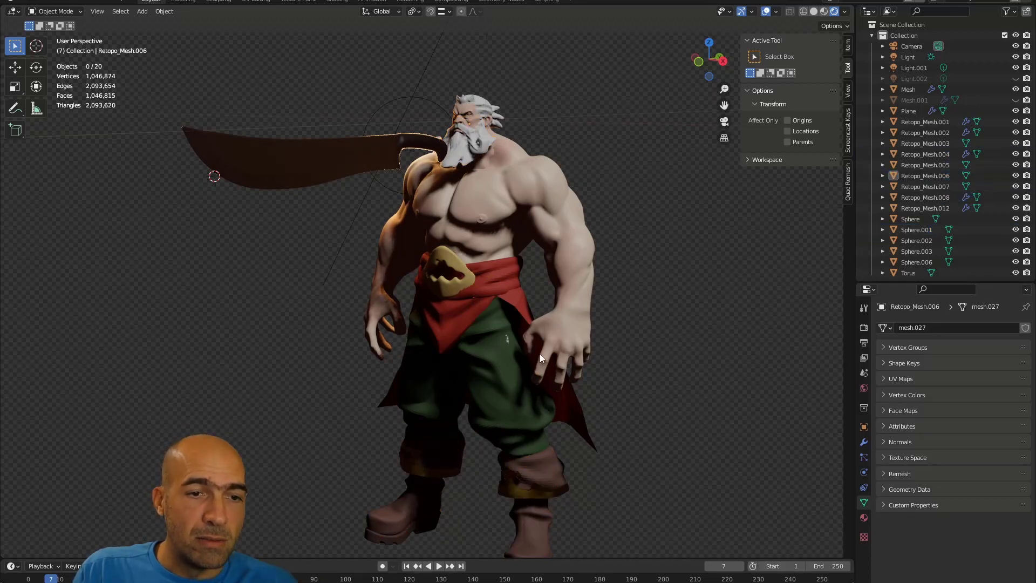
{"action": "left_click", "coordinate": [452, 284]}
{"action": "left_click", "coordinate": [345, 173]}
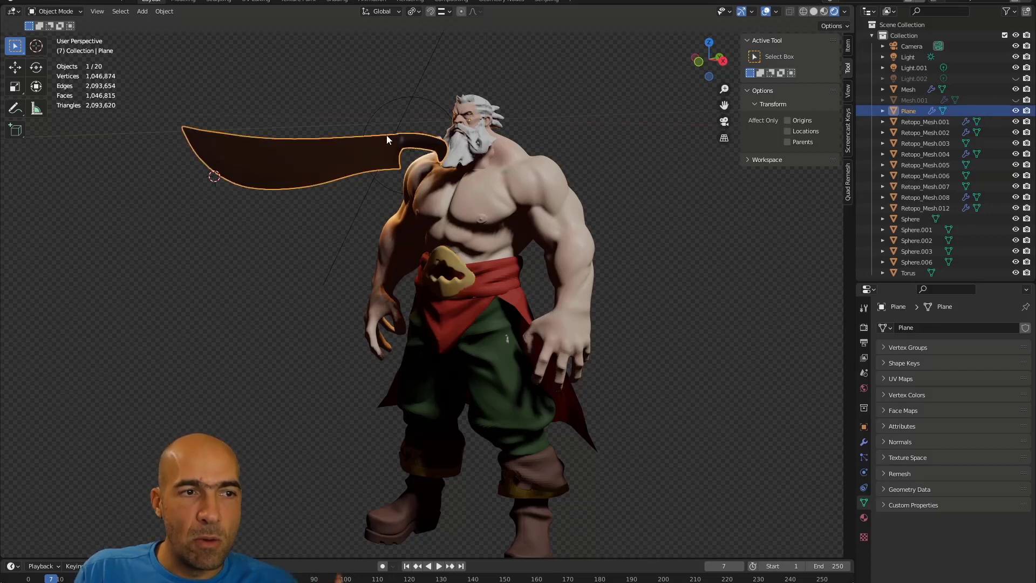
Orbit and zoom around the flat-plane curved blade, then bring up the scene list.
{"action": "middle_click_drag", "start_coordinate": [357, 176], "coordinate": [591, 216]}
{"action": "scroll", "coordinate": [367, 187], "scroll_direction": "up", "scroll_amount": 2}
{"action": "scroll", "coordinate": [554, 206], "scroll_direction": "down", "scroll_amount": 2}
{"action": "scroll", "coordinate": [566, 101], "scroll_direction": "up", "scroll_amount": 5}
{"action": "scroll", "coordinate": [566, 101], "scroll_direction": "down", "scroll_amount": 5}
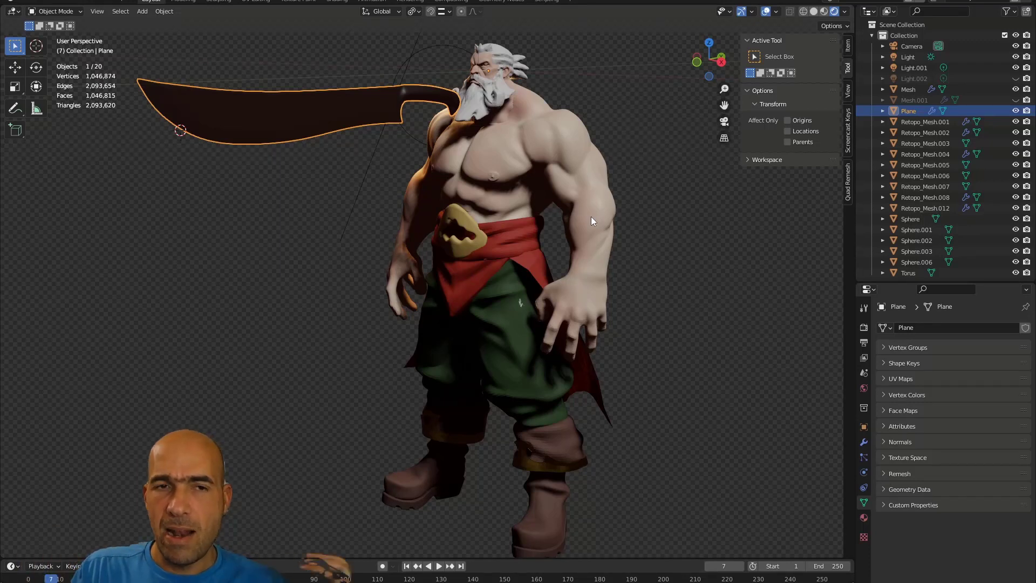
{"action": "left_click", "coordinate": [829, 1]}
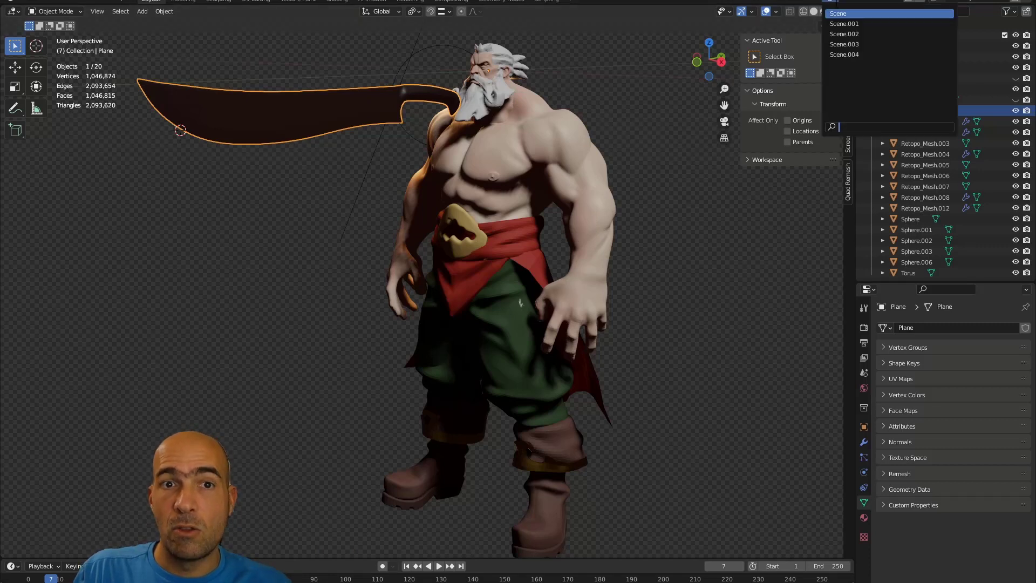
Switch to Scene.001 and orbit around the pink rabbit swordsman, ending on a raised rear view.
{"action": "left_click", "coordinate": [837, 24]}
{"action": "middle_click_drag", "start_coordinate": [626, 111], "coordinate": [627, 196]}
{"action": "middle_click_drag", "start_coordinate": [632, 142], "coordinate": [568, 297], "text": "shift"}
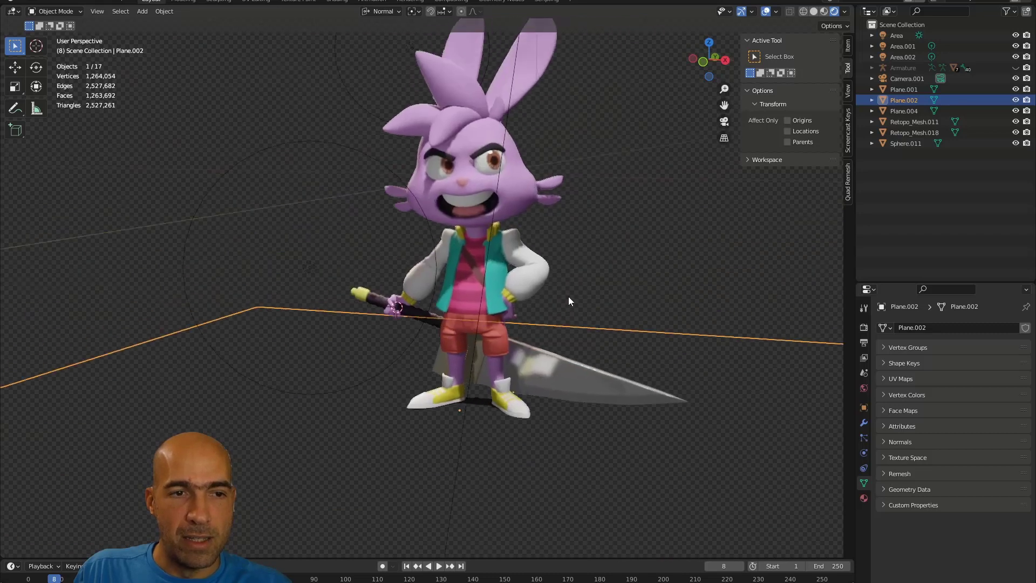
{"action": "scroll", "coordinate": [598, 229], "scroll_direction": "up", "scroll_amount": 2}
{"action": "mouse_move", "coordinate": [639, 250]}
{"action": "middle_mouse_down"}
{"action": "mouse_move", "coordinate": [727, 248]}
{"action": "mouse_move", "coordinate": [492, 250]}
{"action": "mouse_move", "coordinate": [705, 241]}
{"action": "mouse_move", "coordinate": [623, 244]}
{"action": "mouse_move", "coordinate": [623, 262]}
{"action": "mouse_move", "coordinate": [633, 261]}
{"action": "middle_mouse_up"}
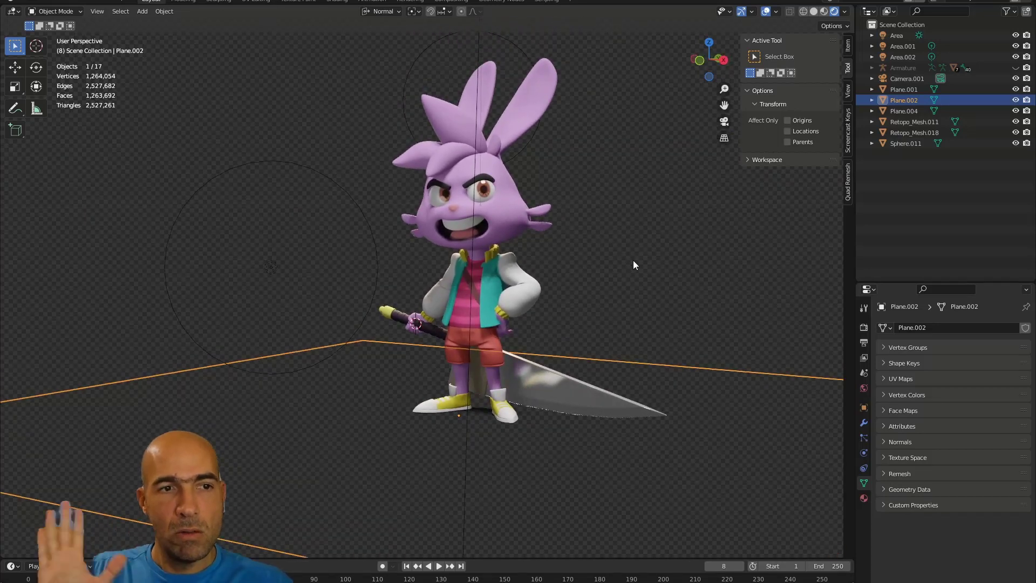
{"action": "mouse_move", "coordinate": [633, 260]}
{"action": "middle_mouse_down"}
{"action": "mouse_move", "coordinate": [554, 275]}
{"action": "mouse_move", "coordinate": [469, 270]}
{"action": "mouse_move", "coordinate": [598, 279]}
{"action": "mouse_move", "coordinate": [643, 270]}
{"action": "mouse_move", "coordinate": [625, 261]}
{"action": "middle_mouse_up"}
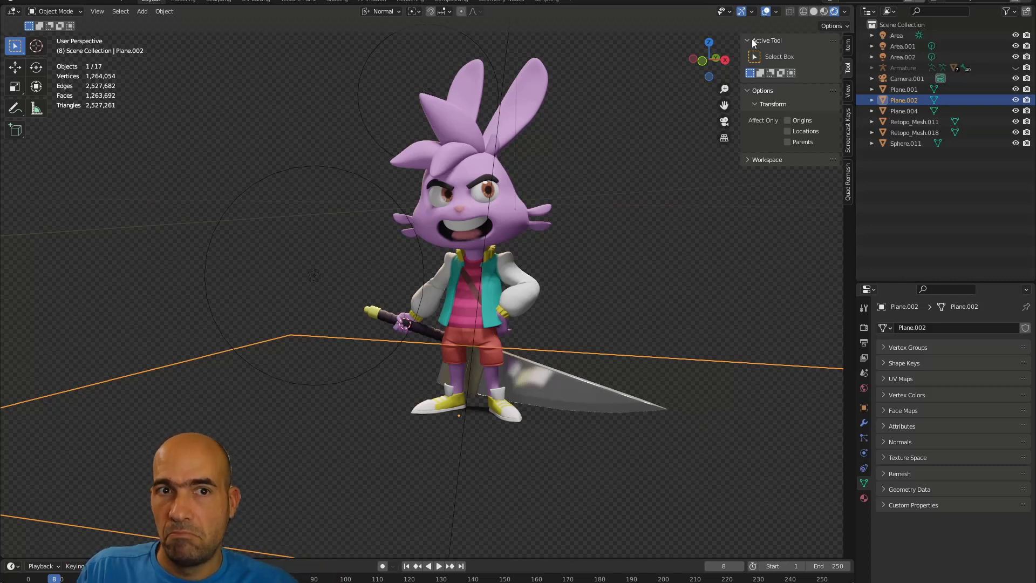
Switch to the red goblin scene and orbit around the creature.
{"action": "left_click", "coordinate": [831, 1]}
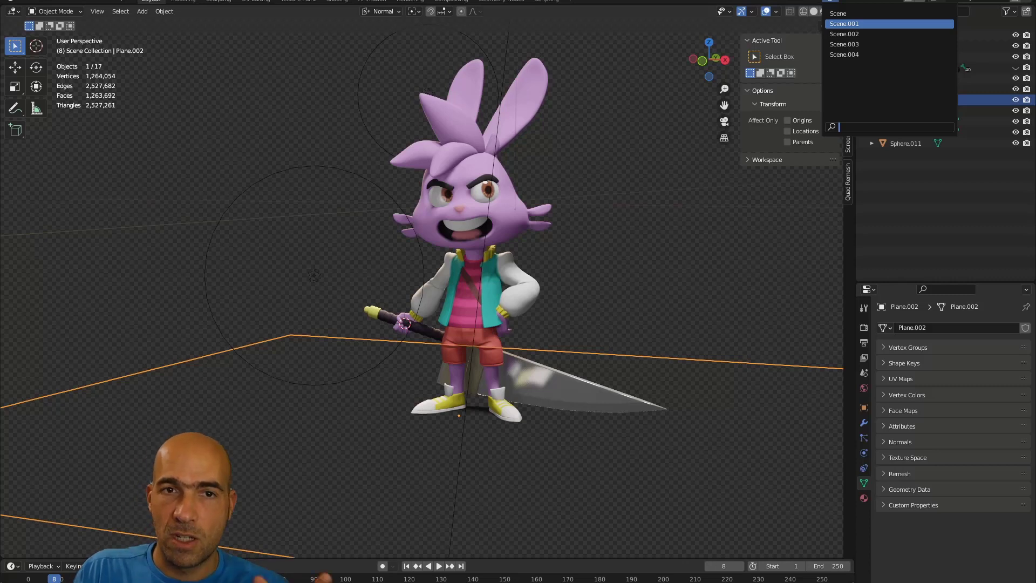
{"action": "left_click", "coordinate": [849, 36]}
{"action": "middle_click_drag", "start_coordinate": [618, 187], "coordinate": [653, 181]}
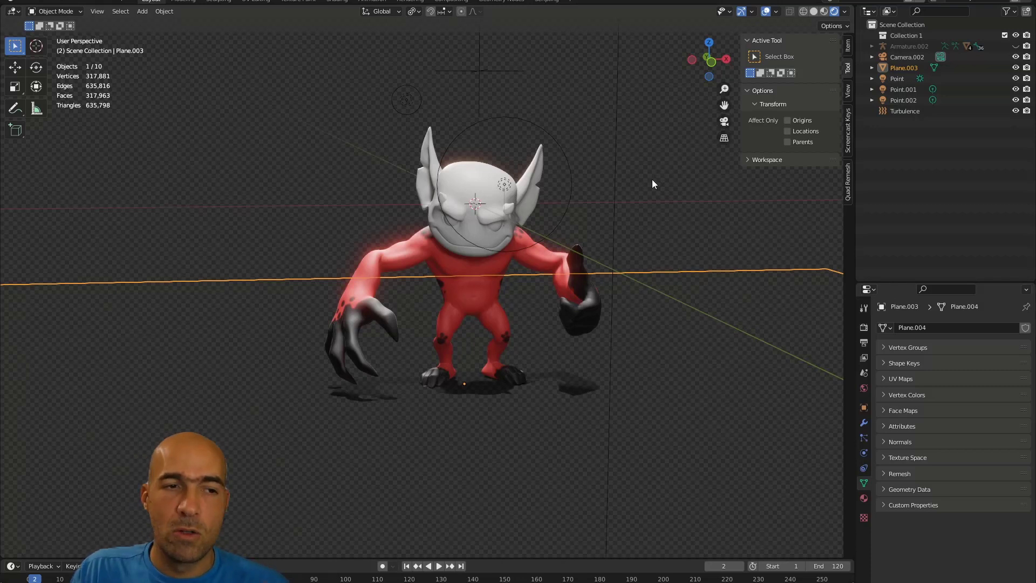
Select the red goblin's body, head, eyes and nearby light, then change to Scene.003.
{"action": "left_click", "coordinate": [494, 269]}
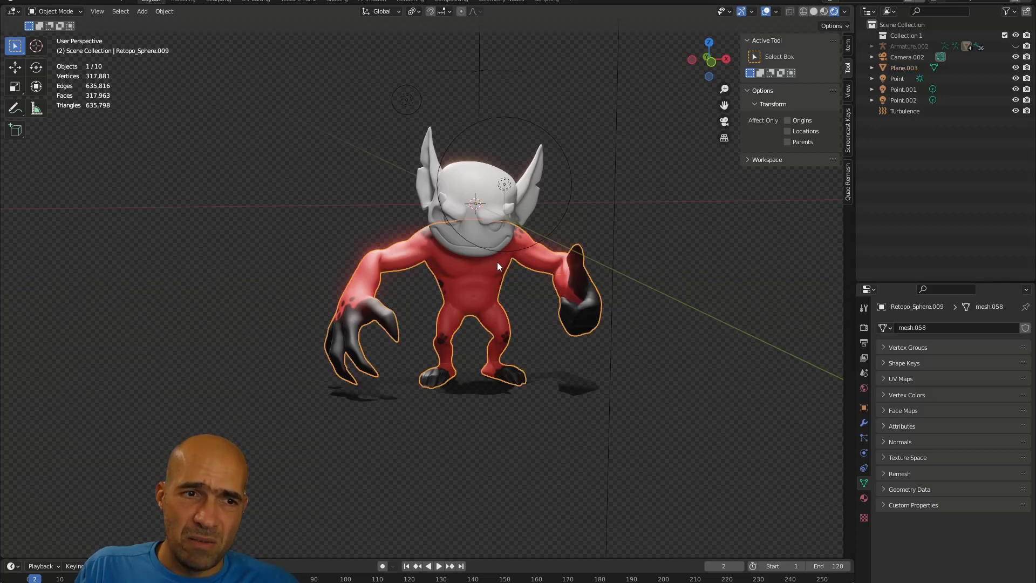
{"action": "left_click", "coordinate": [495, 236]}
{"action": "left_click", "coordinate": [497, 228]}
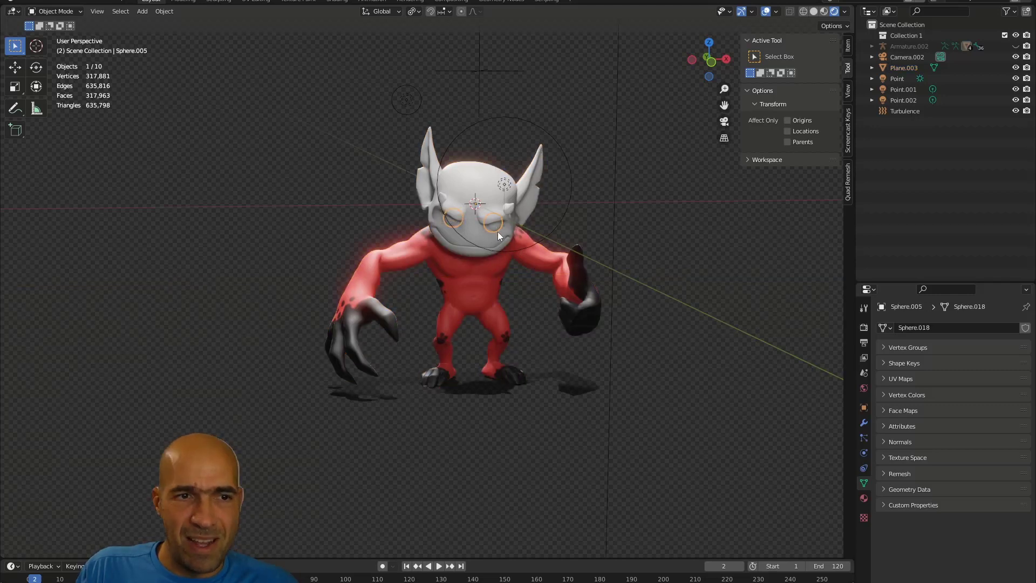
{"action": "left_click", "coordinate": [482, 248]}
{"action": "left_click", "coordinate": [476, 211]}
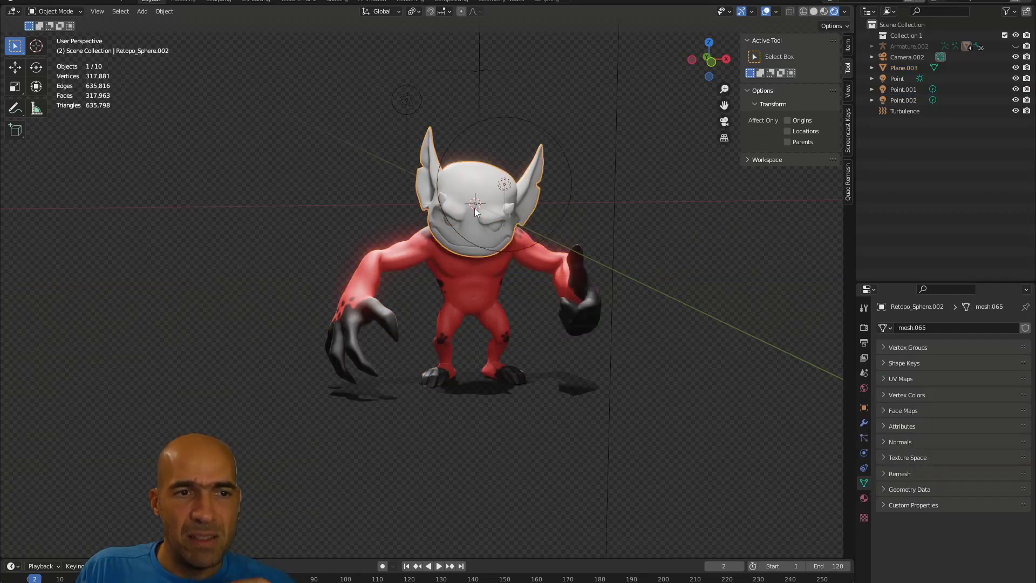
{"action": "left_click", "coordinate": [830, 1]}
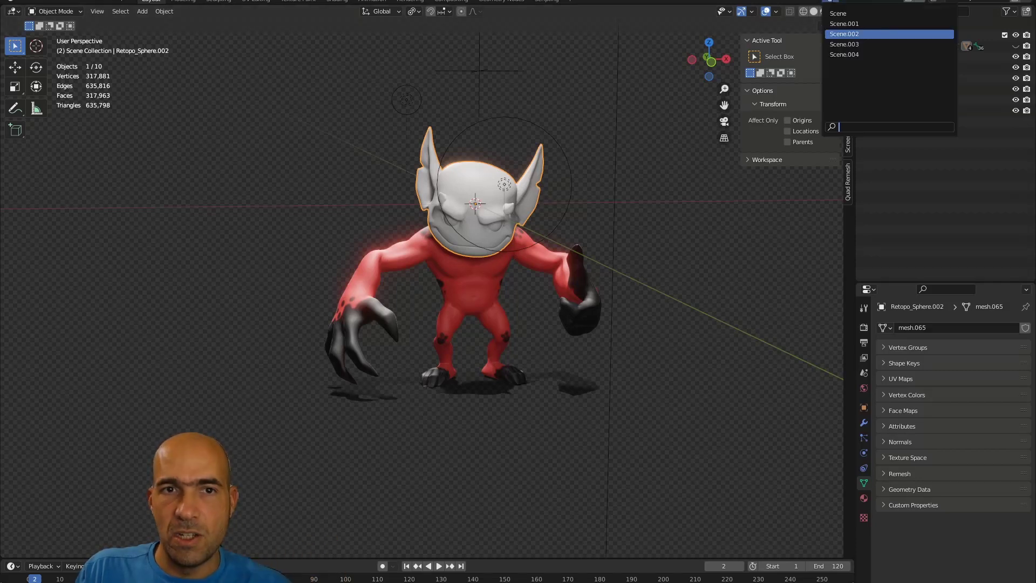
{"action": "left_click", "coordinate": [845, 44]}
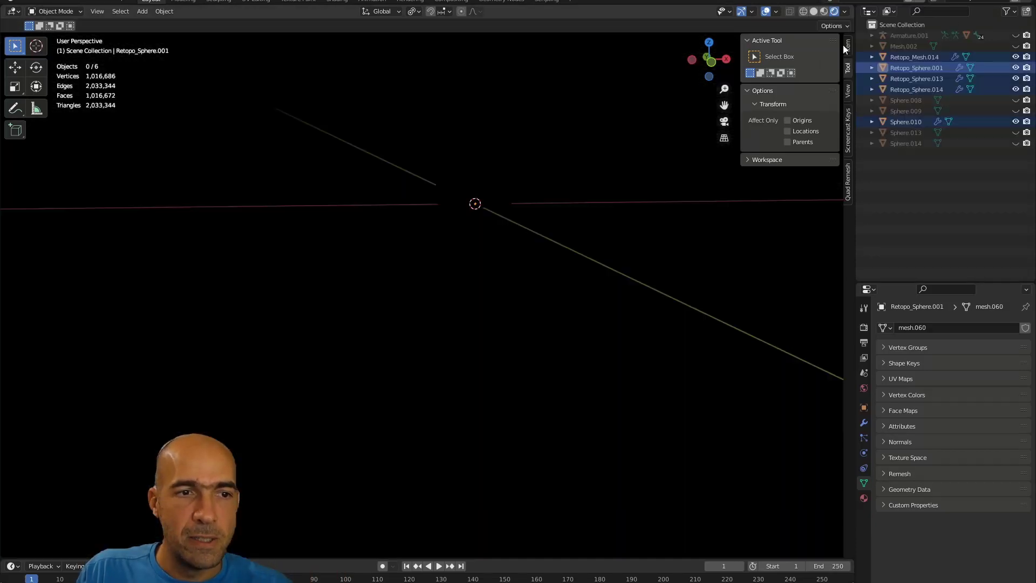
Use Solid shading to reveal the grey unicorn, orbit it from several sides, then pick Scene.004.
{"action": "left_click", "coordinate": [814, 11]}
{"action": "middle_click_drag", "start_coordinate": [659, 147], "coordinate": [518, 144]}
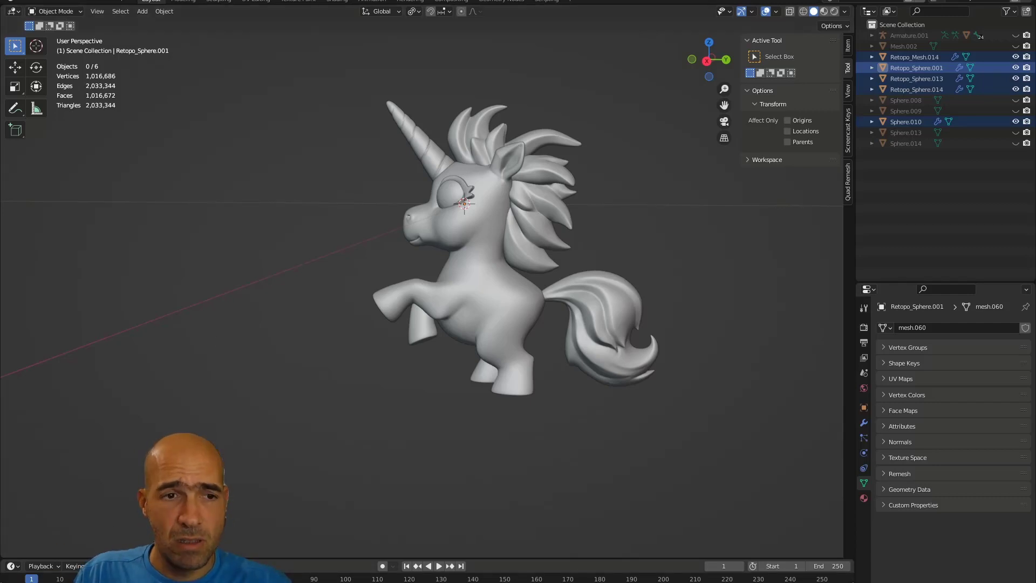
{"action": "middle_click_drag", "start_coordinate": [322, 465], "coordinate": [462, 455]}
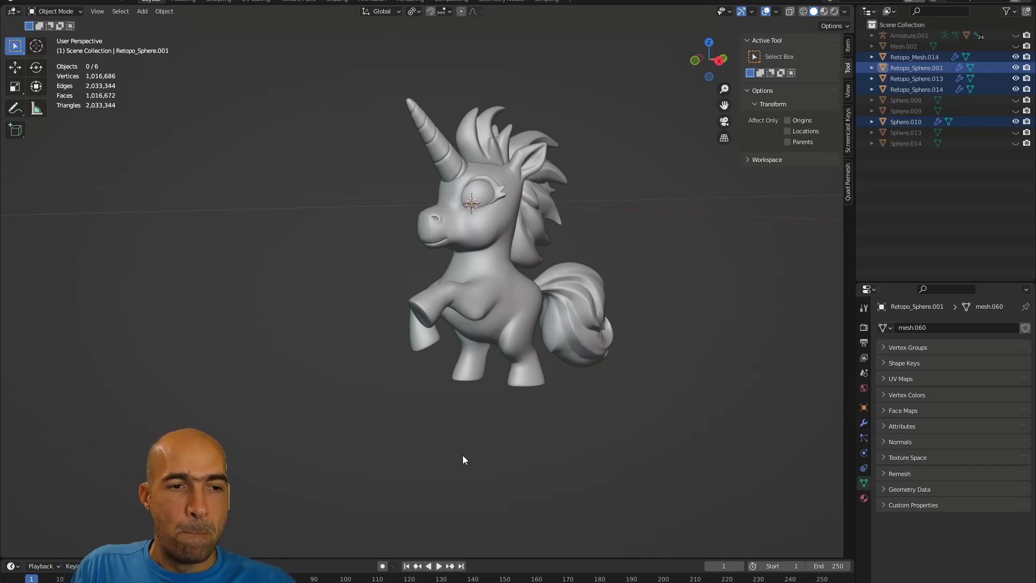
{"action": "middle_click_drag", "start_coordinate": [623, 379], "coordinate": [683, 373]}
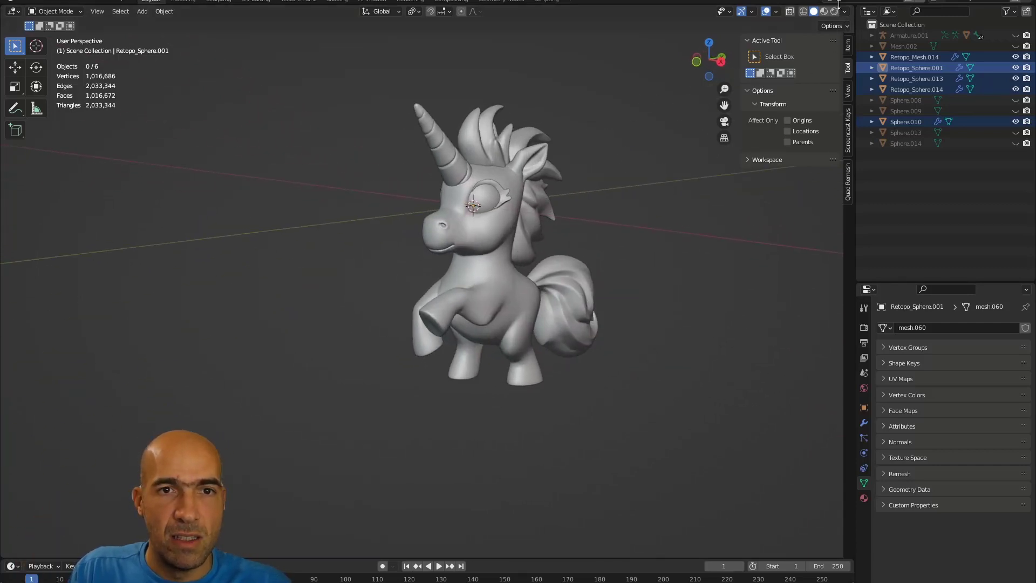
{"action": "left_click", "coordinate": [834, 2]}
{"action": "left_click", "coordinate": [847, 54]}
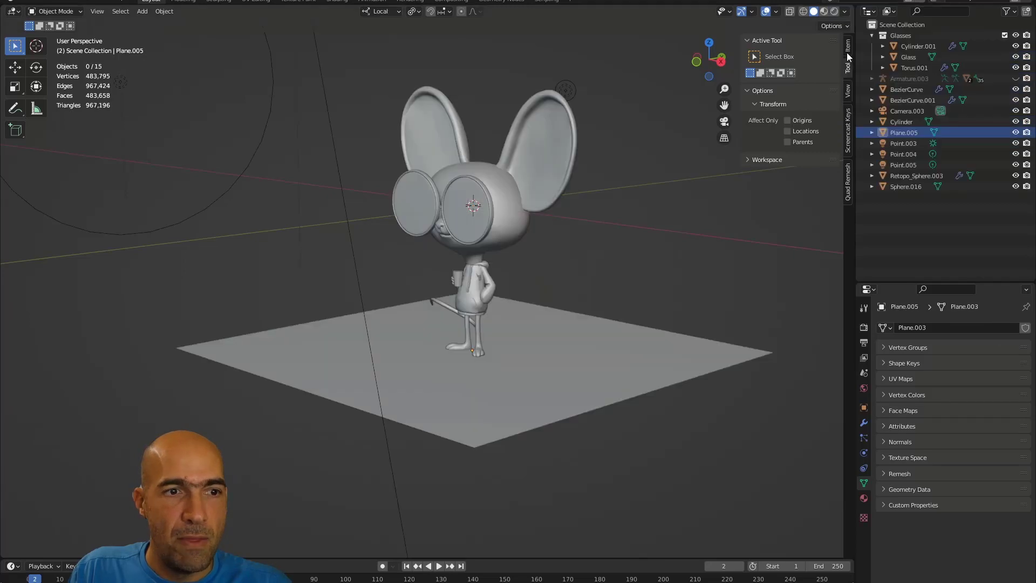
Orbit to a side view, switch to Material Preview shading and zoom in on the mouse.
{"action": "scroll", "coordinate": [715, 216], "scroll_direction": "up", "scroll_amount": 8}
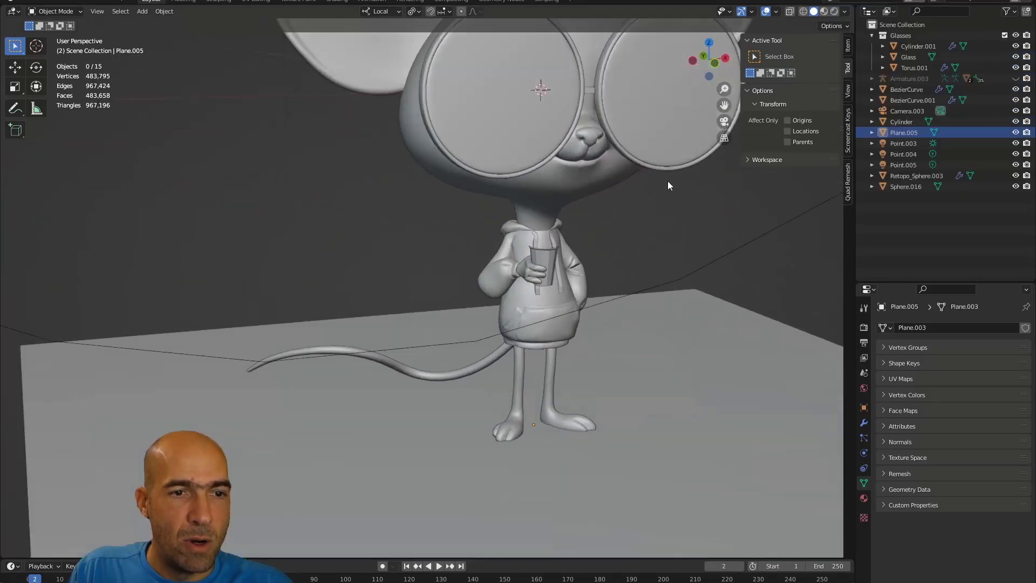
{"action": "middle_click_drag", "start_coordinate": [667, 181], "coordinate": [813, 101]}
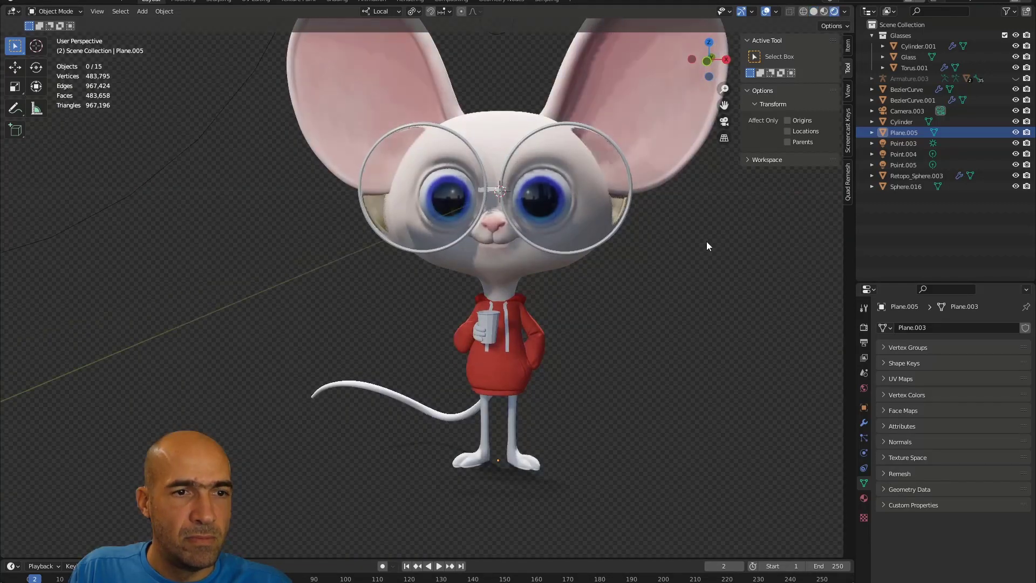
{"action": "mouse_move", "coordinate": [706, 241]}
{"action": "middle_mouse_down"}
{"action": "mouse_move", "coordinate": [687, 245]}
{"action": "mouse_move", "coordinate": [684, 296]}
{"action": "mouse_move", "coordinate": [476, 300]}
{"action": "mouse_move", "coordinate": [691, 294]}
{"action": "mouse_move", "coordinate": [621, 305]}
{"action": "middle_mouse_up"}
{"action": "scroll", "coordinate": [596, 276], "scroll_direction": "up", "scroll_amount": 2}
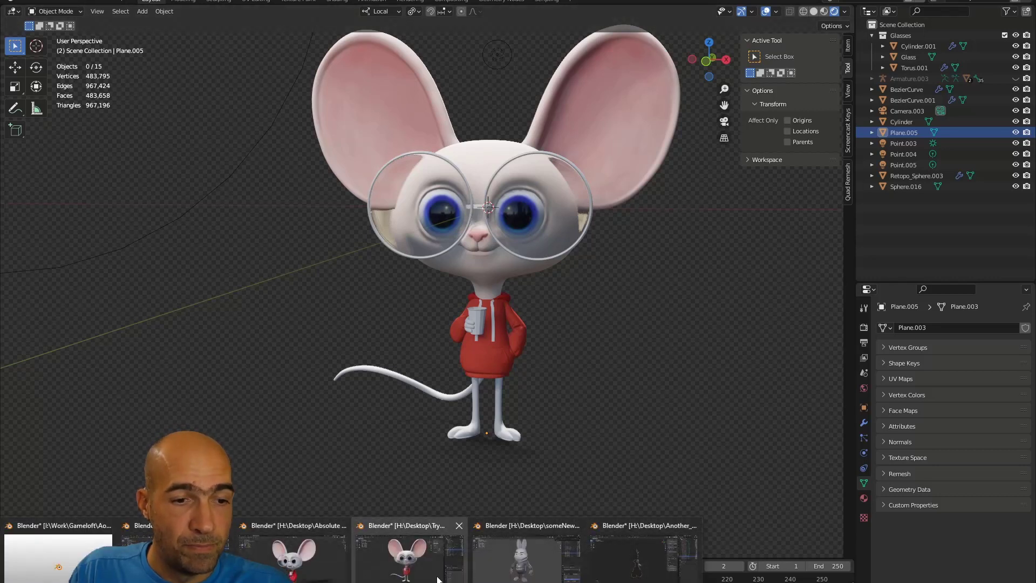
Switch to the bunny file and select its pants, sweatshirt, hoodie, tooth and head.
{"action": "left_click", "coordinate": [539, 569]}
{"action": "middle_click_drag", "start_coordinate": [581, 412], "coordinate": [612, 329]}
{"action": "left_click", "coordinate": [475, 289]}
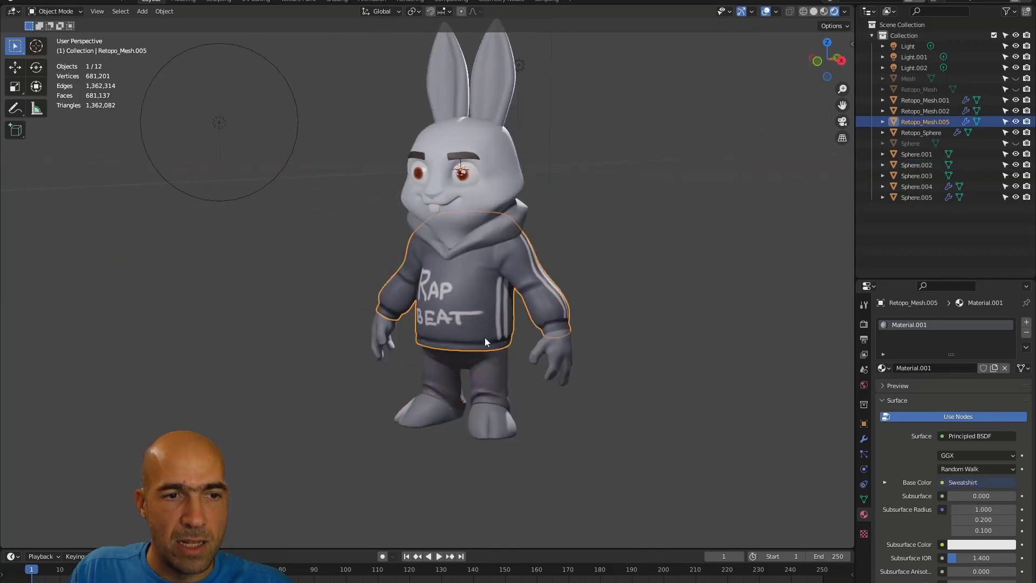
{"action": "left_click", "coordinate": [494, 387]}
{"action": "left_click", "coordinate": [473, 306]}
{"action": "left_click", "coordinate": [478, 189]}
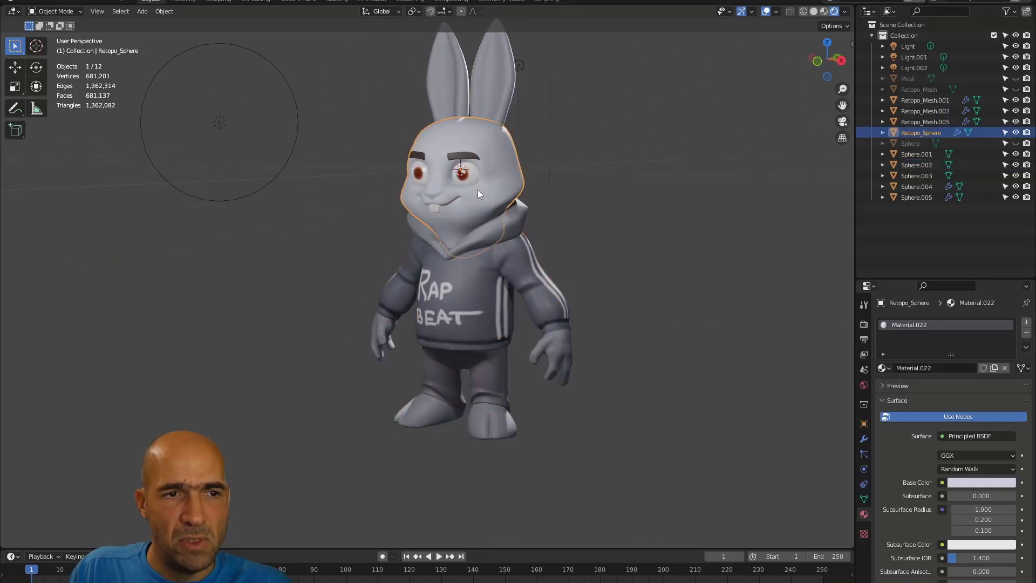
{"action": "left_click", "coordinate": [436, 209]}
{"action": "left_click", "coordinate": [448, 182]}
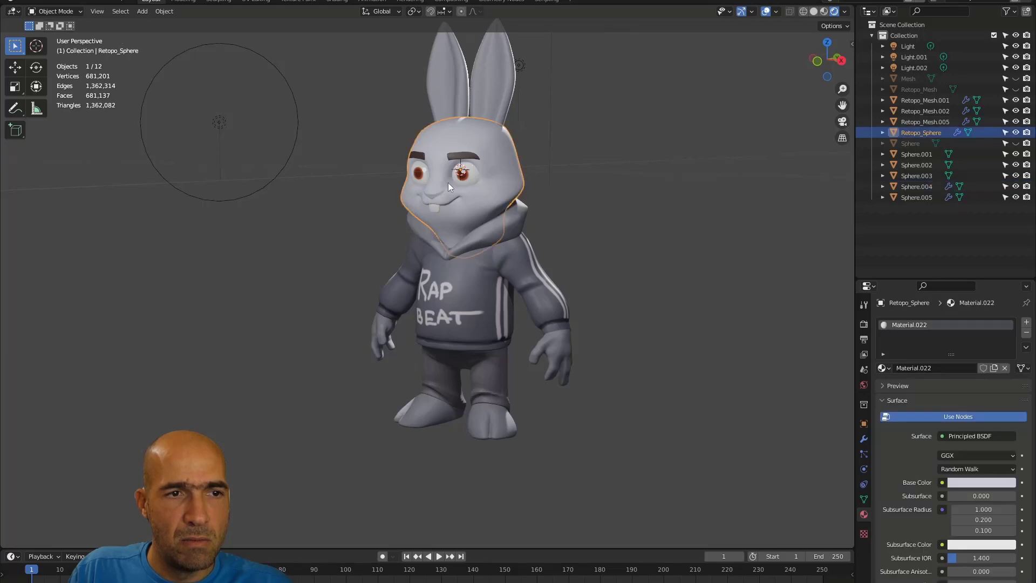
Orbit and zoom around the 'RAP BEAT' hoodie rabbit from several sides, then open the scene list.
{"action": "scroll", "coordinate": [597, 129], "scroll_direction": "up", "scroll_amount": 5}
{"action": "scroll", "coordinate": [582, 122], "scroll_direction": "down", "scroll_amount": 4}
{"action": "middle_click_drag", "start_coordinate": [580, 142], "coordinate": [430, 120]}
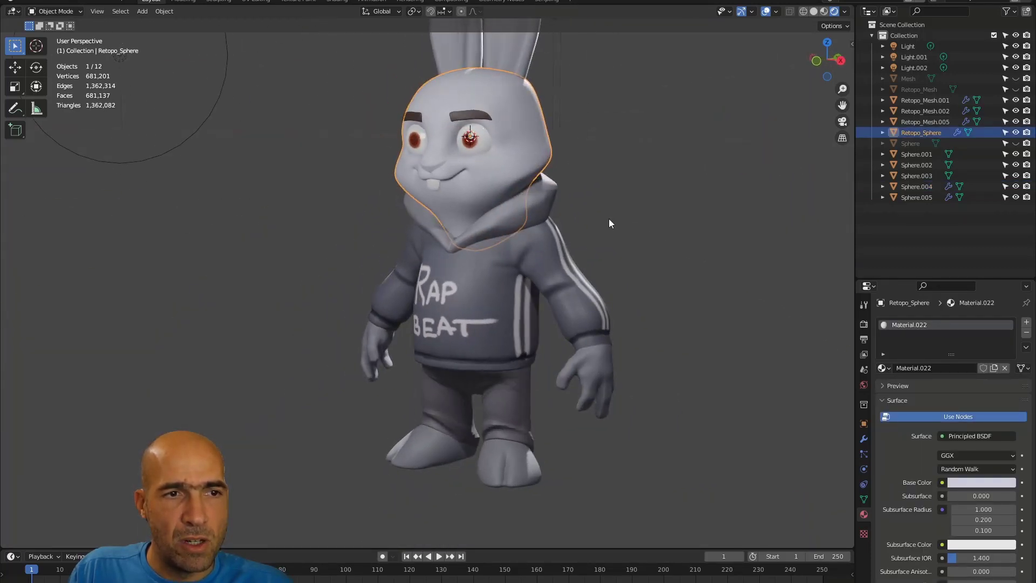
{"action": "middle_click_drag", "start_coordinate": [609, 220], "coordinate": [630, 273]}
{"action": "middle_click_drag", "start_coordinate": [600, 367], "coordinate": [649, 317]}
{"action": "scroll", "coordinate": [652, 330], "scroll_direction": "down", "scroll_amount": 3}
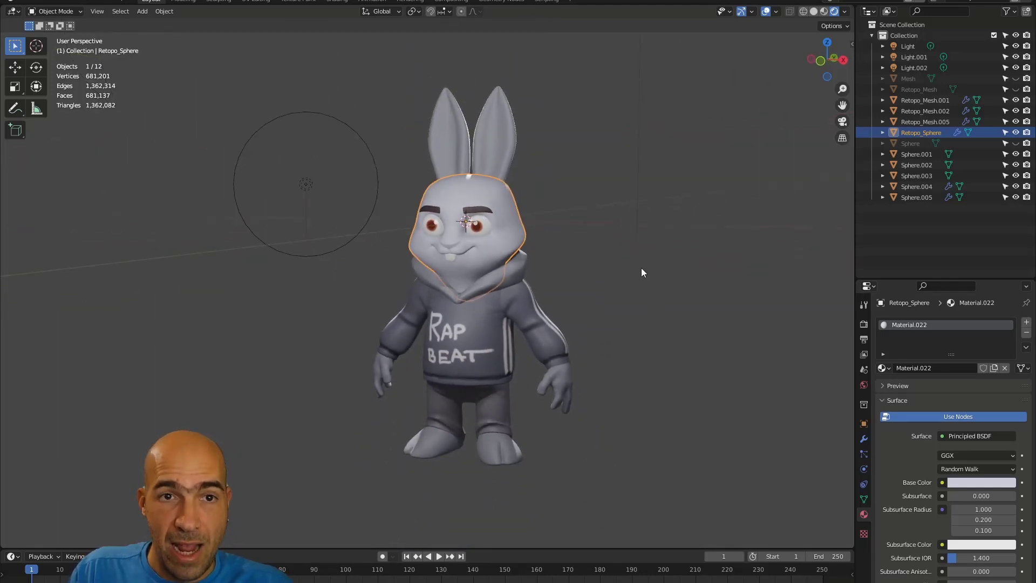
{"action": "left_click", "coordinate": [829, 2]}
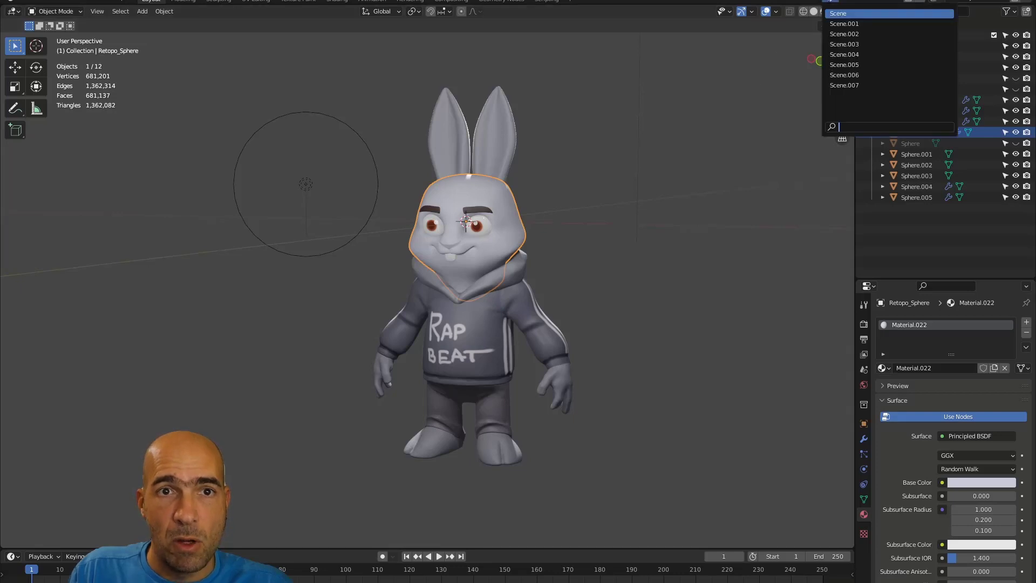
Switch to Scene.001, hide the Armature in the Outliner, and orbit to a frontal view of the green goblin.
{"action": "left_click", "coordinate": [840, 24]}
{"action": "mouse_move", "coordinate": [665, 248]}
{"action": "middle_mouse_down"}
{"action": "mouse_move", "coordinate": [583, 250]}
{"action": "mouse_move", "coordinate": [636, 203]}
{"action": "mouse_move", "coordinate": [675, 203]}
{"action": "mouse_move", "coordinate": [667, 232]}
{"action": "middle_mouse_up"}
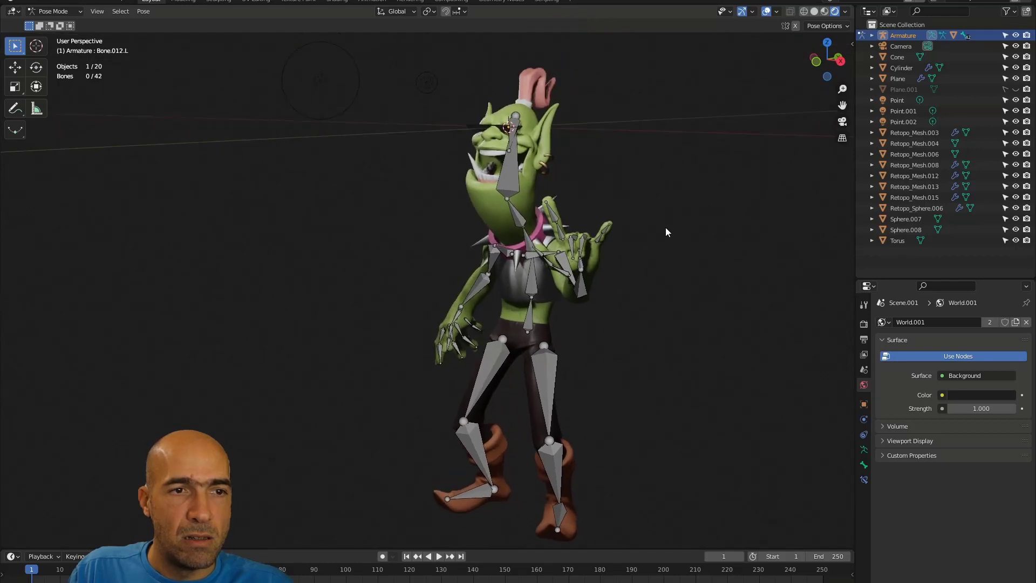
{"action": "left_click", "coordinate": [1016, 35]}
{"action": "mouse_move", "coordinate": [675, 199]}
{"action": "middle_mouse_down"}
{"action": "mouse_move", "coordinate": [716, 199]}
{"action": "mouse_move", "coordinate": [658, 200]}
{"action": "mouse_move", "coordinate": [691, 203]}
{"action": "mouse_move", "coordinate": [681, 217]}
{"action": "middle_mouse_up"}
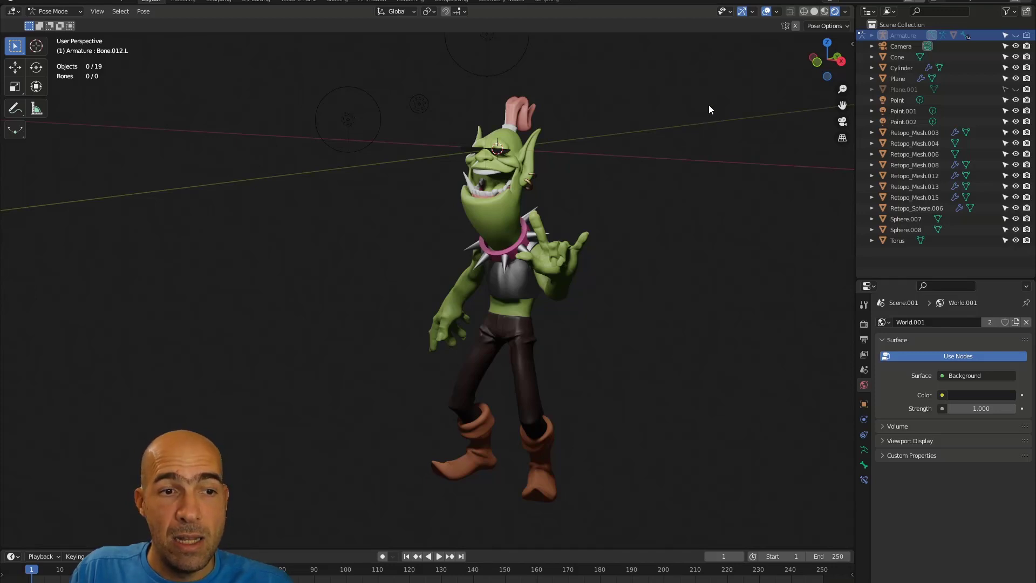
{"action": "left_click", "coordinate": [838, 1]}
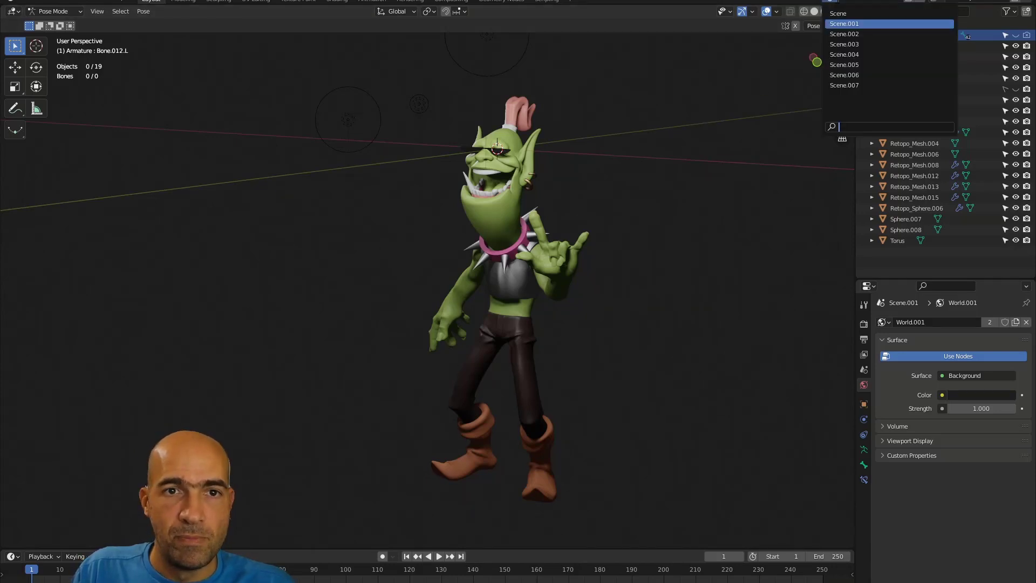
Pick Scene.002 and orbit around the chef rabbit in its orange apron.
{"action": "left_click", "coordinate": [845, 34]}
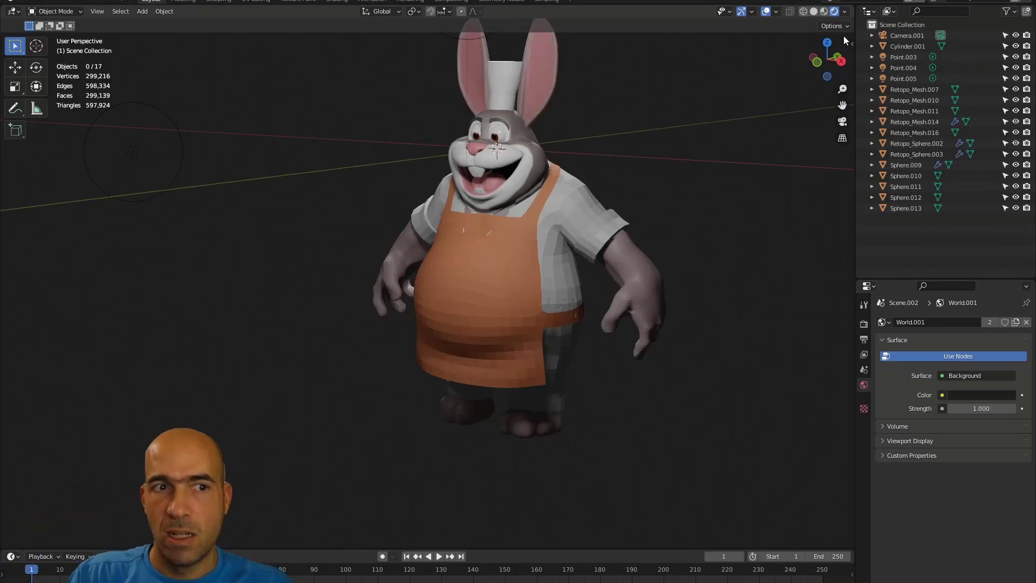
{"action": "middle_click_drag", "start_coordinate": [686, 106], "coordinate": [663, 150]}
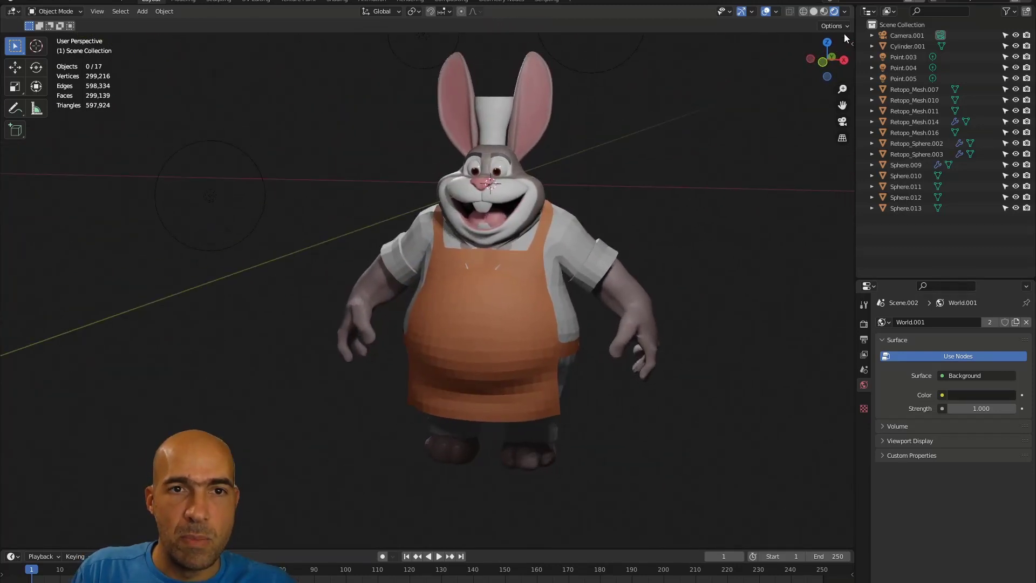
{"action": "left_click", "coordinate": [837, 4]}
Revisit Scene.001 and orbit around the goblin.
{"action": "left_click", "coordinate": [841, 31]}
{"action": "mouse_move", "coordinate": [644, 226]}
{"action": "middle_mouse_down"}
{"action": "mouse_move", "coordinate": [508, 234]}
{"action": "mouse_move", "coordinate": [768, 213]}
{"action": "mouse_move", "coordinate": [723, 240]}
{"action": "mouse_move", "coordinate": [587, 226]}
{"action": "mouse_move", "coordinate": [638, 222]}
{"action": "middle_mouse_up"}
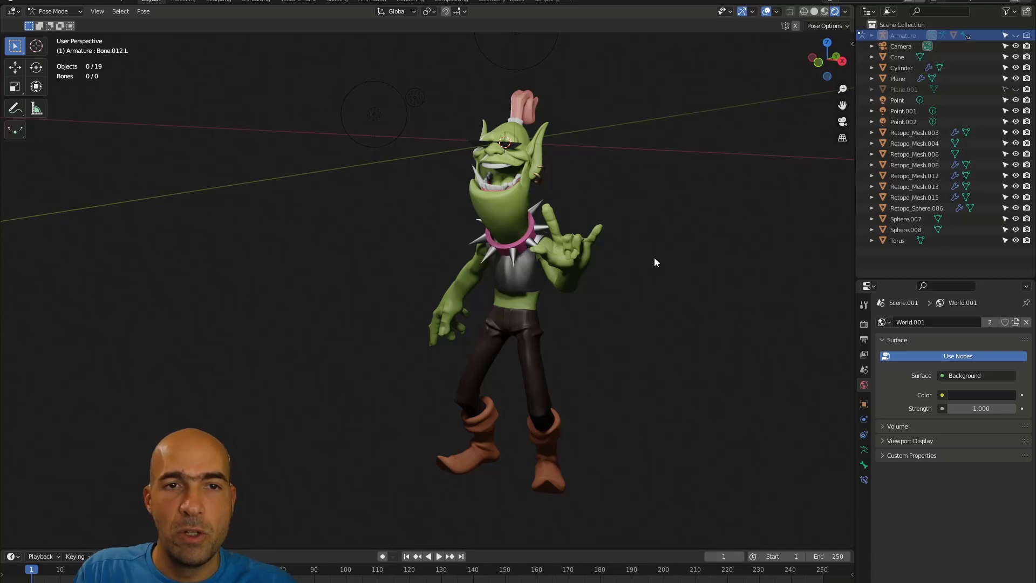
{"action": "left_click", "coordinate": [836, 1]}
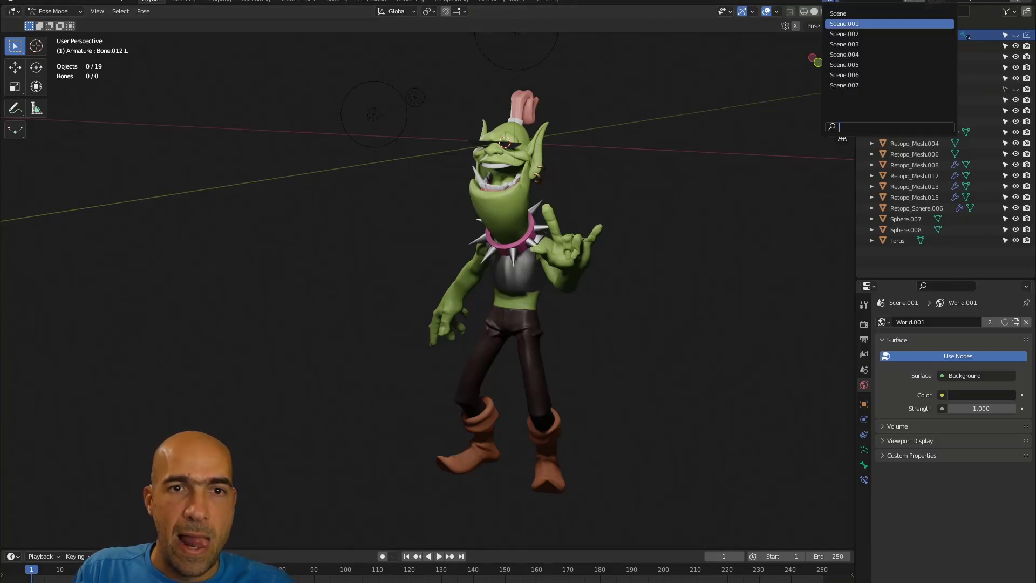
Return to Scene.002, orbit around the chef rabbit, and reopen the scene list.
{"action": "left_click", "coordinate": [844, 34]}
{"action": "middle_click_drag", "start_coordinate": [736, 197], "coordinate": [789, 65]}
{"action": "left_click", "coordinate": [831, 2]}
{"action": "left_click", "coordinate": [831, 2]}
{"action": "left_click", "coordinate": [831, 2]}
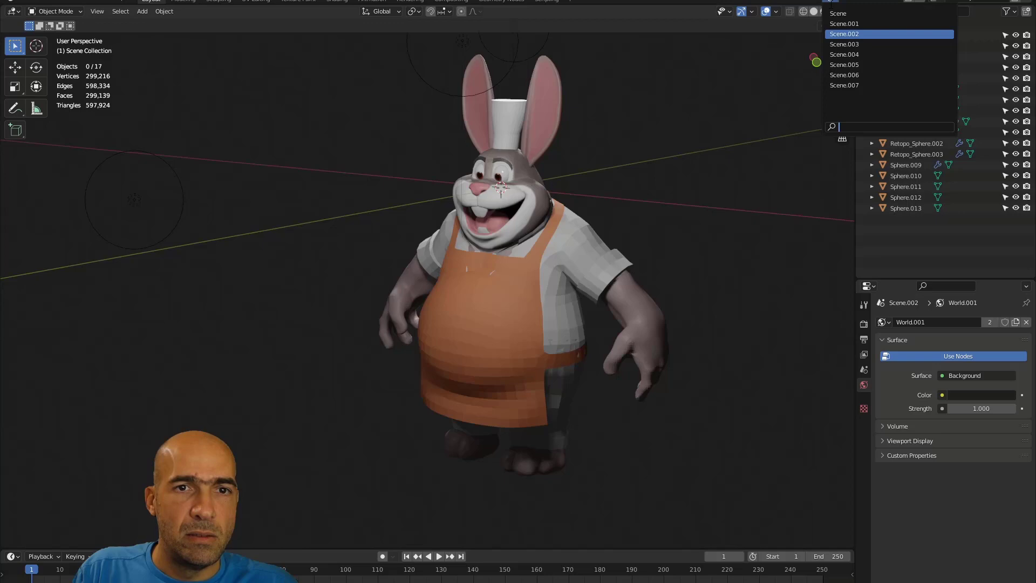
Switch to the dog scene, Scene.003, and orbit around the dog character.
{"action": "left_click", "coordinate": [844, 44]}
{"action": "middle_click_drag", "start_coordinate": [687, 191], "coordinate": [646, 180]}
{"action": "scroll", "coordinate": [626, 200], "scroll_direction": "up", "scroll_amount": 5}
{"action": "scroll", "coordinate": [620, 186], "scroll_direction": "down", "scroll_amount": 5}
{"action": "scroll", "coordinate": [636, 186], "scroll_direction": "up", "scroll_amount": 2}
{"action": "middle_click_drag", "start_coordinate": [667, 184], "coordinate": [565, 190]}
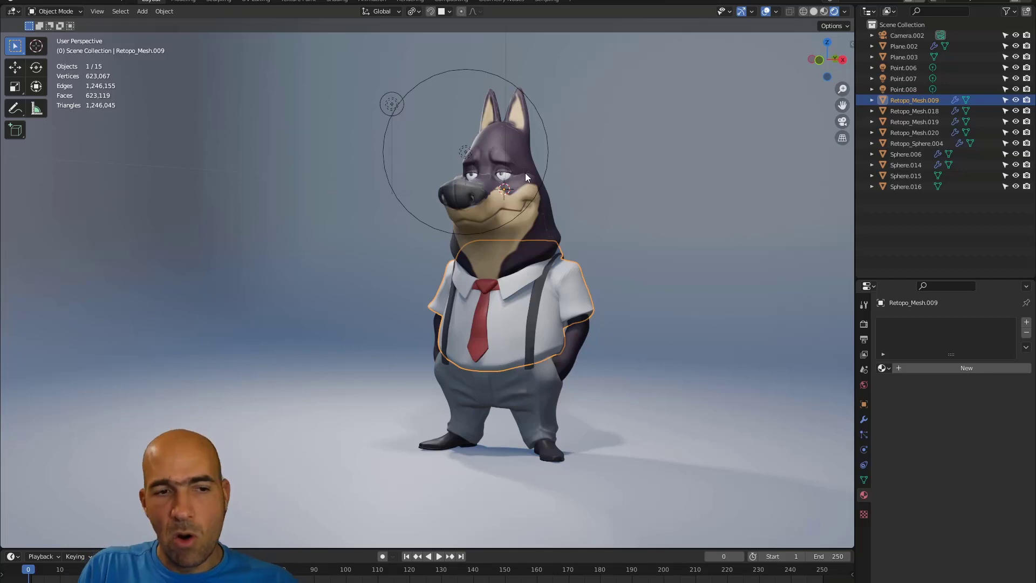
Select the dog's grey trousers and suspenders meshes.
{"action": "left_click", "coordinate": [531, 416]}
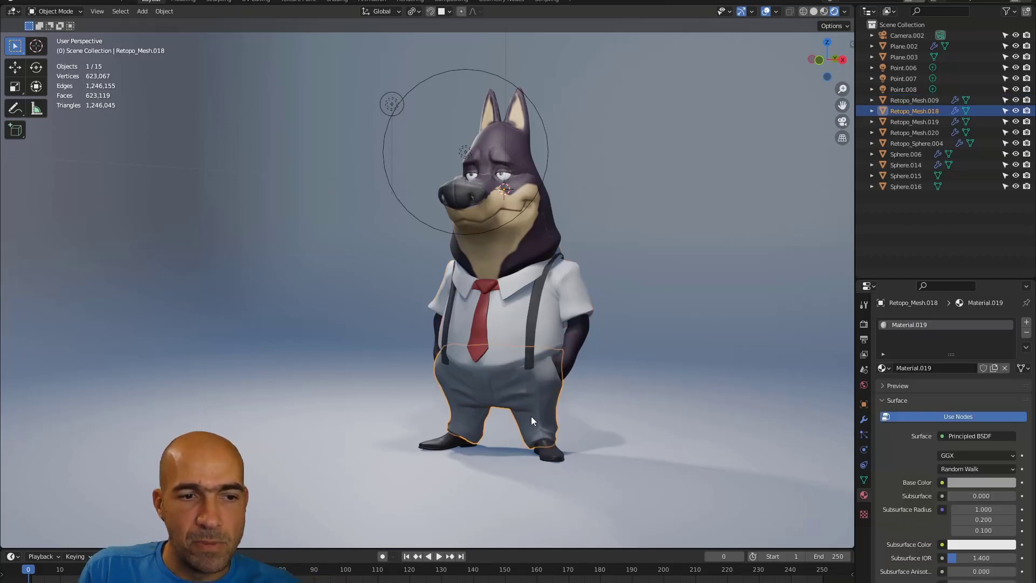
{"action": "left_click", "coordinate": [537, 331]}
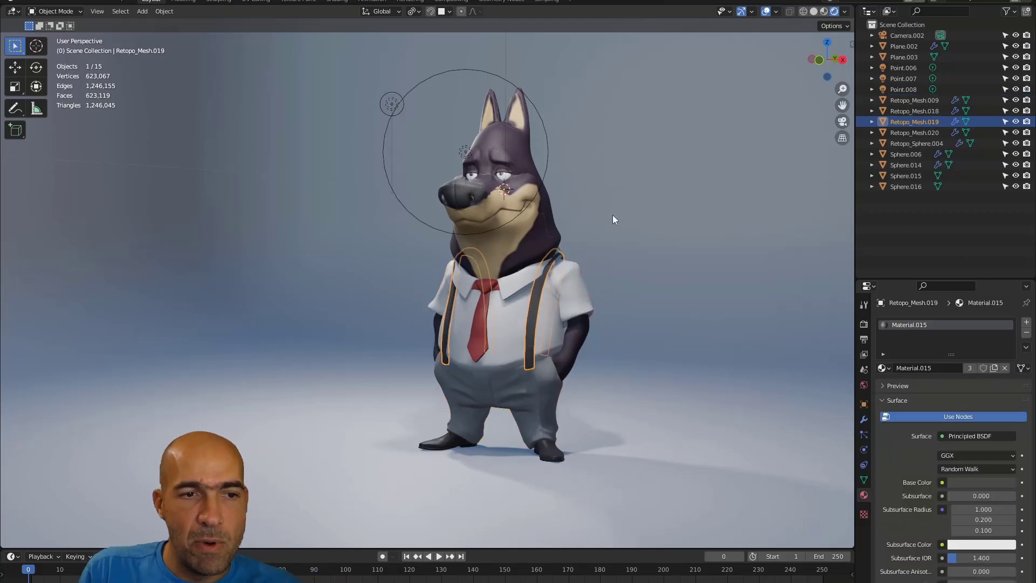
{"action": "left_click", "coordinate": [830, 2]}
Switch to Scene.004 and select the crocodile's body, viewing it from a three-quarter side angle.
{"action": "left_click", "coordinate": [846, 54]}
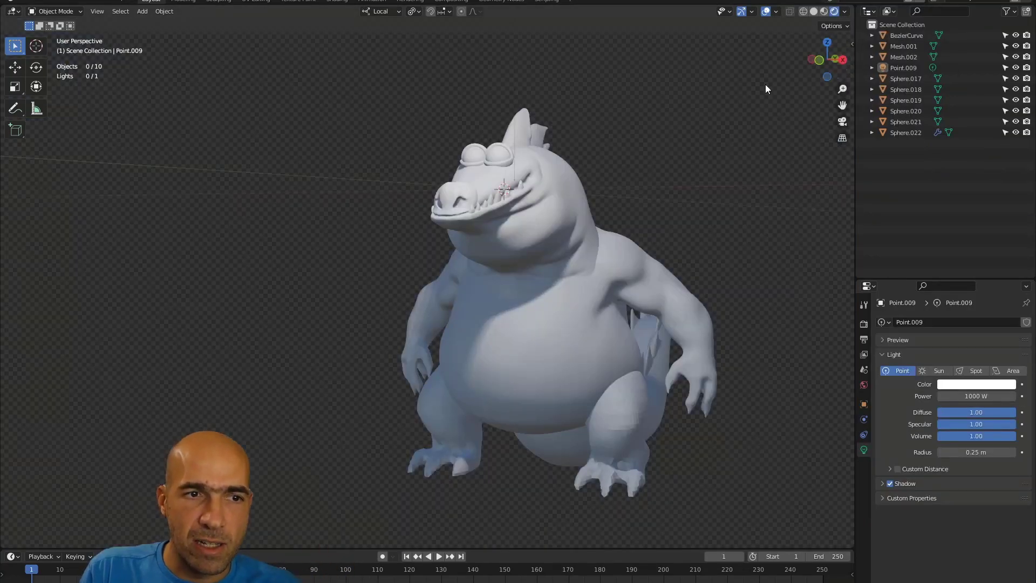
{"action": "left_click", "coordinate": [600, 255]}
{"action": "mouse_move", "coordinate": [742, 231]}
{"action": "middle_mouse_down"}
{"action": "mouse_move", "coordinate": [629, 236]}
{"action": "mouse_move", "coordinate": [750, 234]}
{"action": "middle_mouse_up"}
{"action": "scroll", "coordinate": [714, 273], "scroll_direction": "down", "scroll_amount": 3}
{"action": "middle_click_drag", "start_coordinate": [713, 273], "coordinate": [671, 270]}
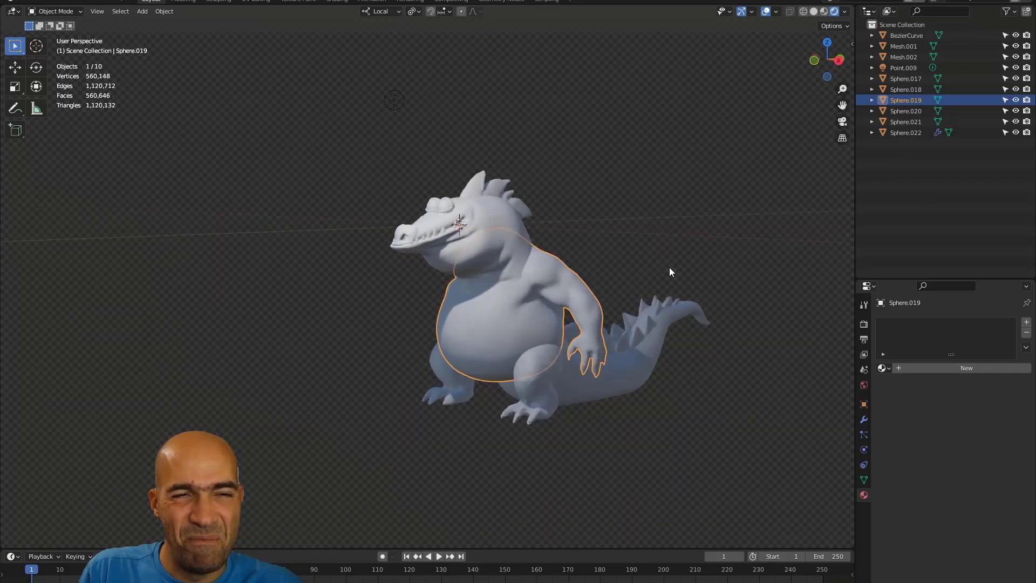
{"action": "scroll", "coordinate": [665, 251], "scroll_direction": "up", "scroll_amount": 5}
Switch to the astronaut robot scene, Scene.005.
{"action": "scroll", "coordinate": [665, 251], "scroll_direction": "down", "scroll_amount": 1}
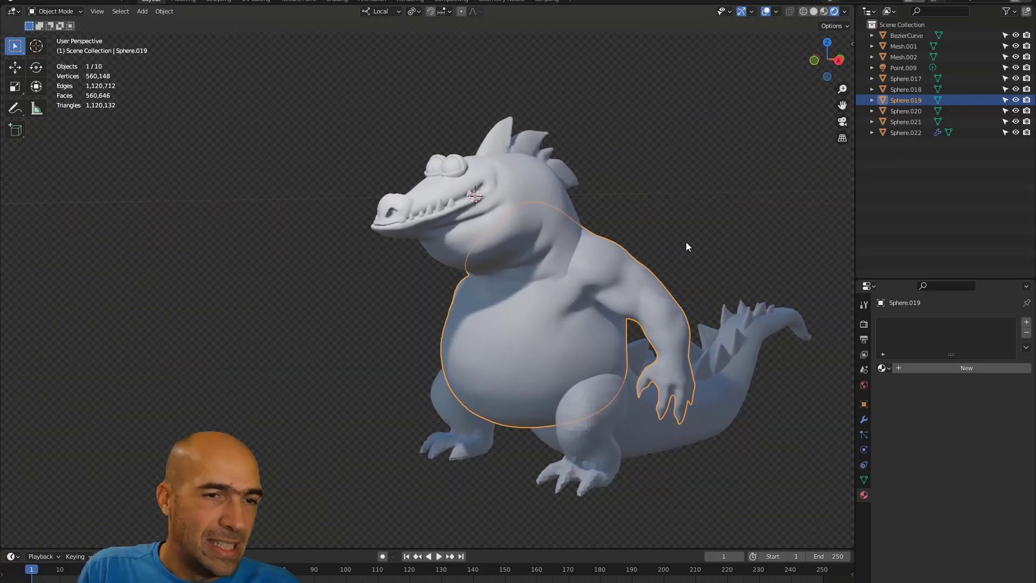
{"action": "left_click", "coordinate": [830, 2]}
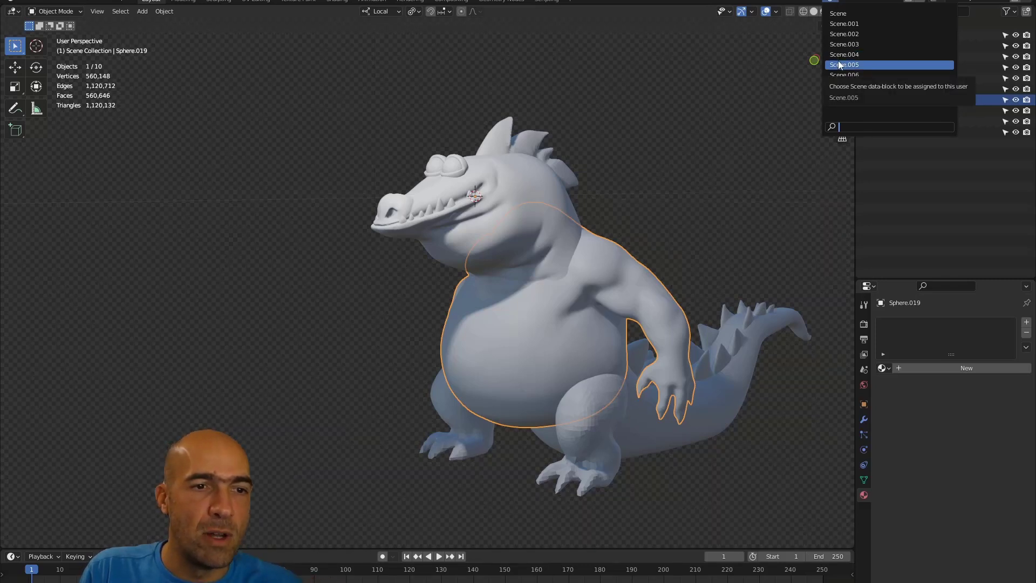
{"action": "left_click", "coordinate": [859, 64]}
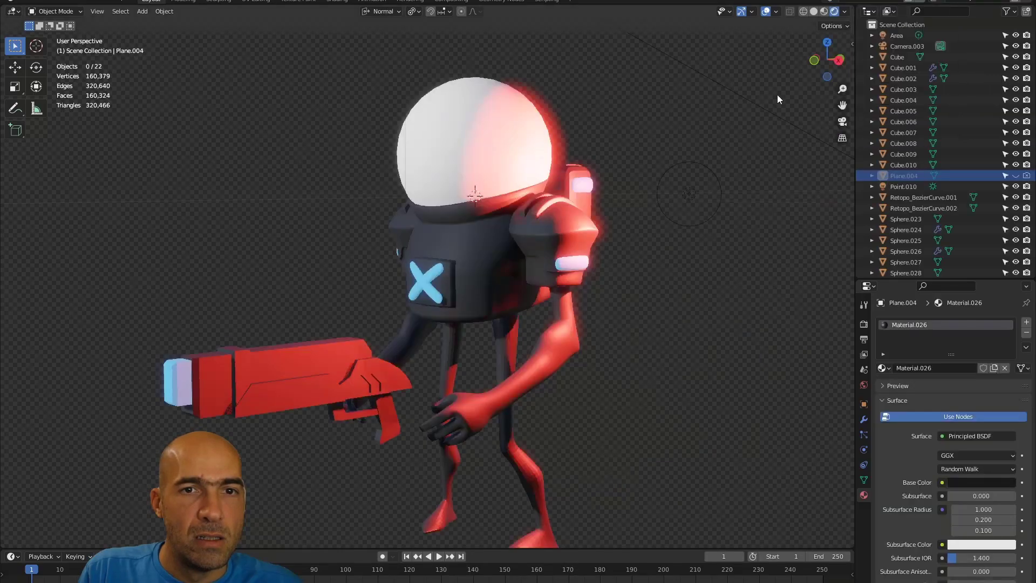
Orbit and zoom around the cat astronaut until its glowing red gun points right.
{"action": "middle_click_drag", "start_coordinate": [698, 160], "coordinate": [636, 245]}
{"action": "scroll", "coordinate": [722, 200], "scroll_direction": "down", "scroll_amount": 6}
{"action": "scroll", "coordinate": [727, 196], "scroll_direction": "up", "scroll_amount": 3}
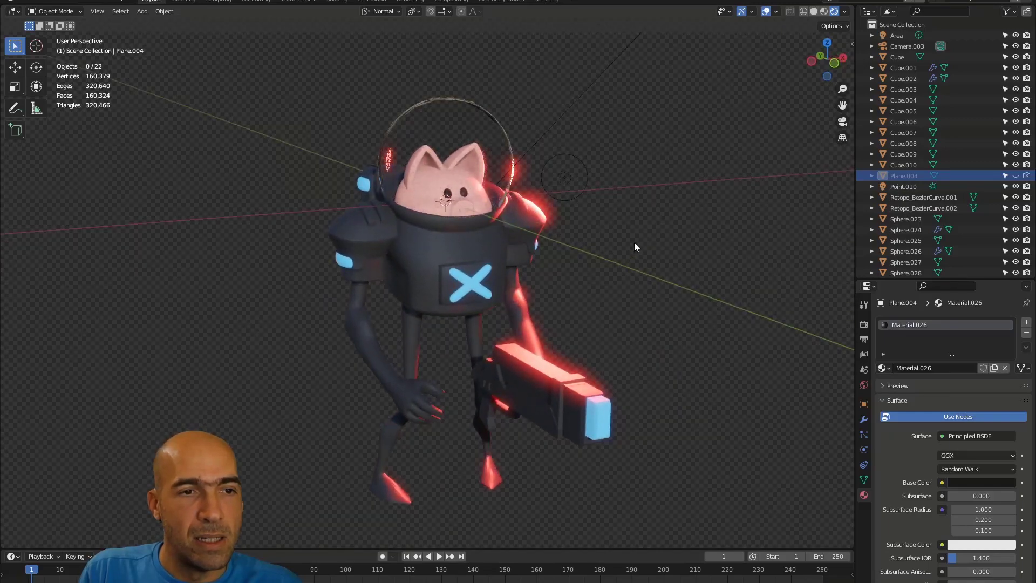
{"action": "middle_click_drag", "start_coordinate": [539, 177], "coordinate": [462, 182]}
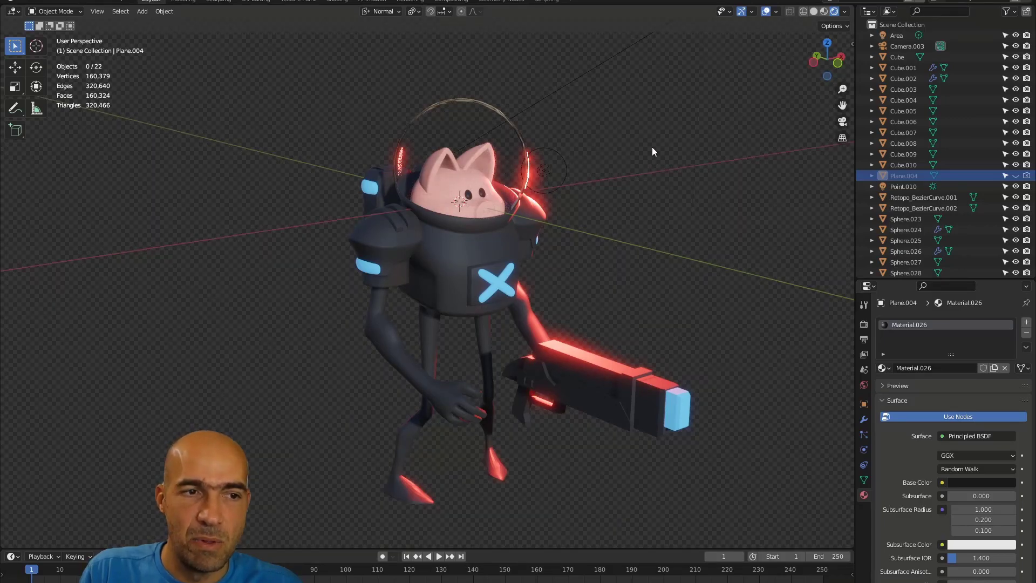
{"action": "left_click", "coordinate": [829, 2]}
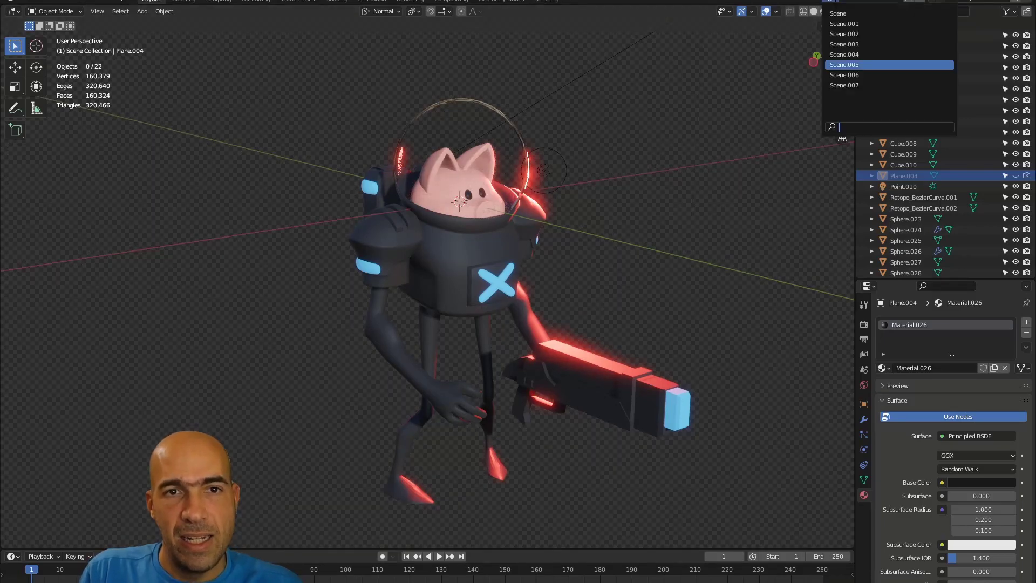